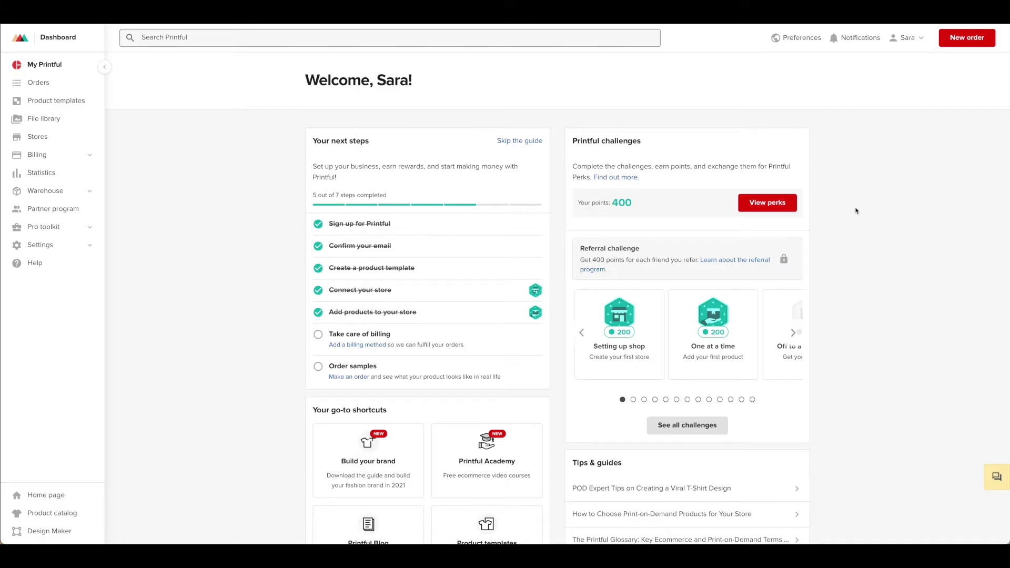
Step: Scroll through Printful's Billing page to review its billing method section
scroll(336, 234, down, 1)
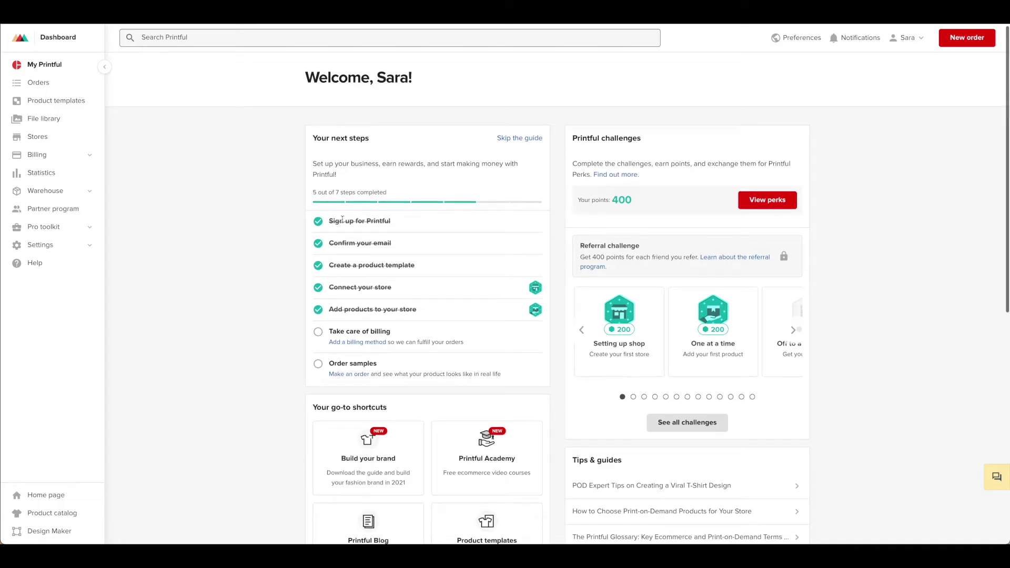
scroll(413, 271, up, 1)
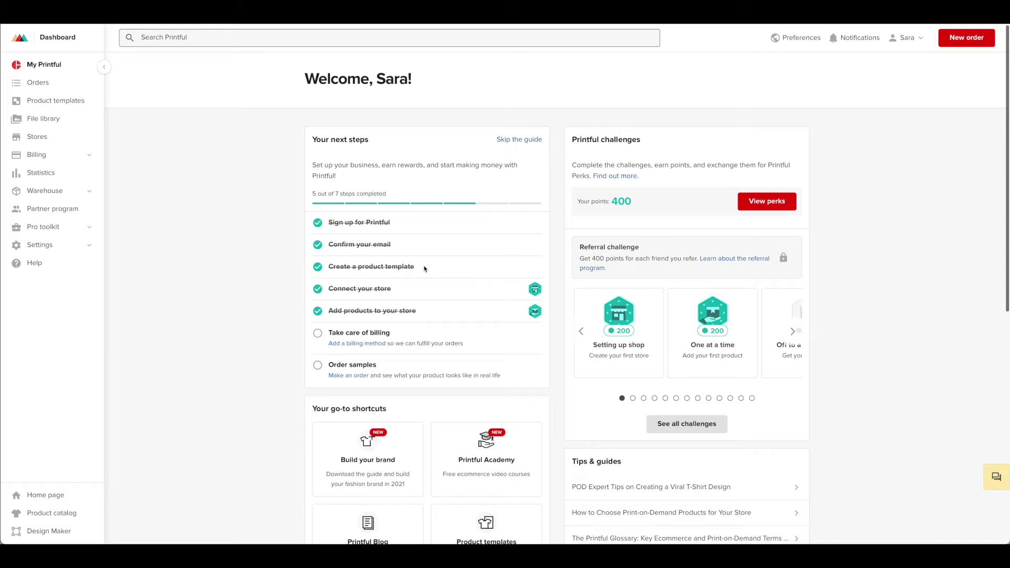
scroll(424, 269, up, 1)
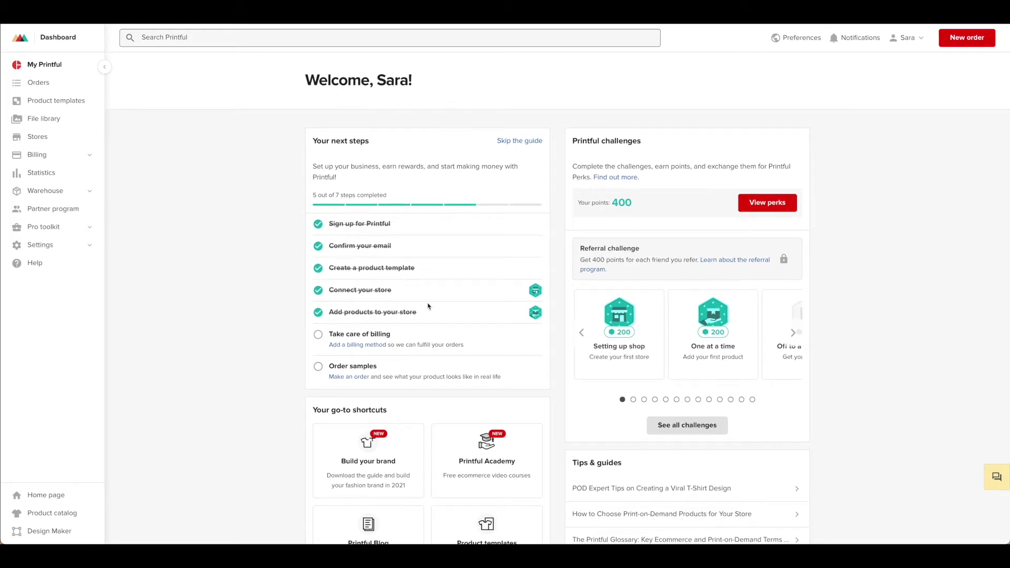
scroll(431, 311, down, 1)
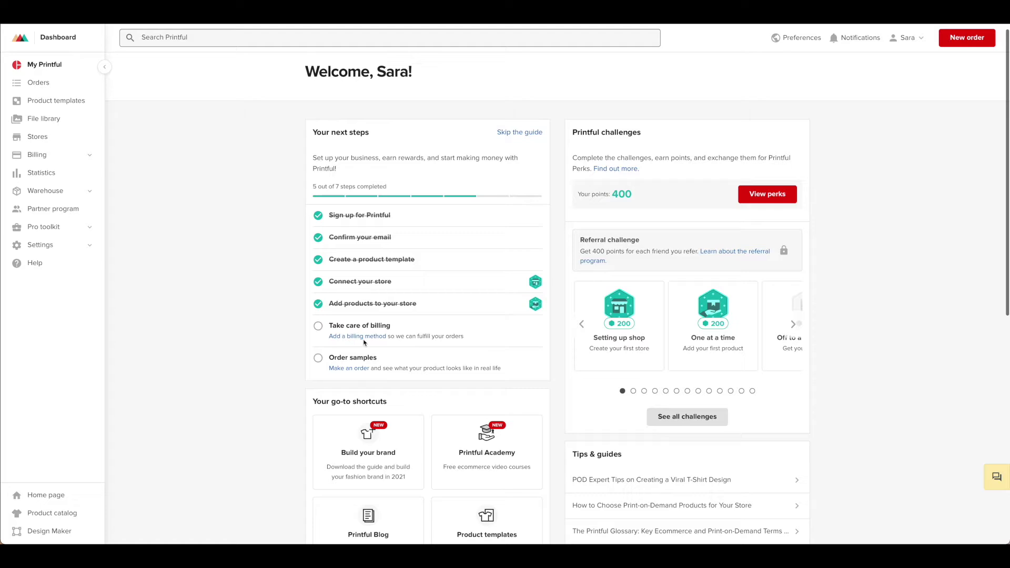
scroll(355, 340, down, 1)
scroll(350, 344, up, 1)
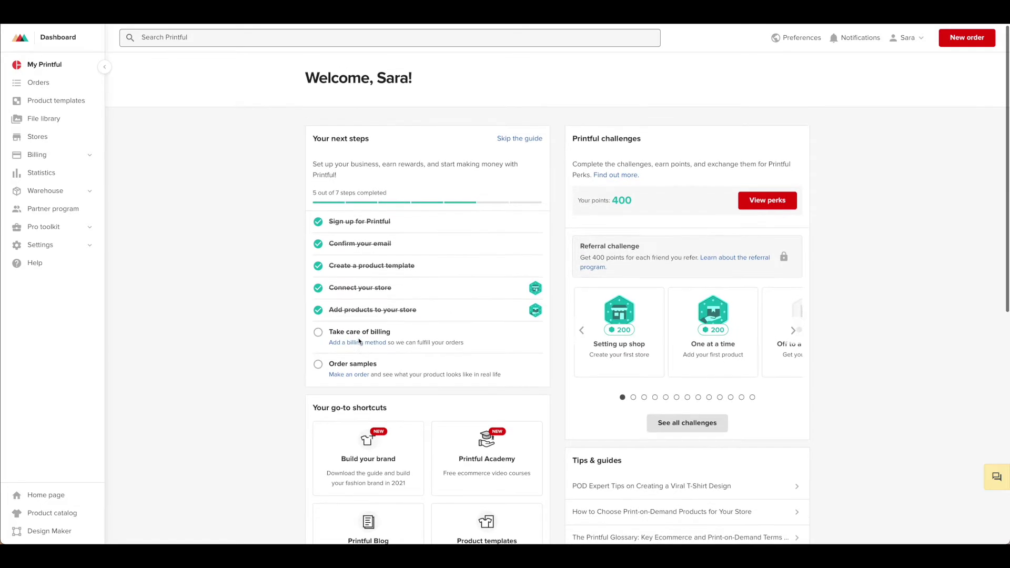
scroll(379, 347, down, 1)
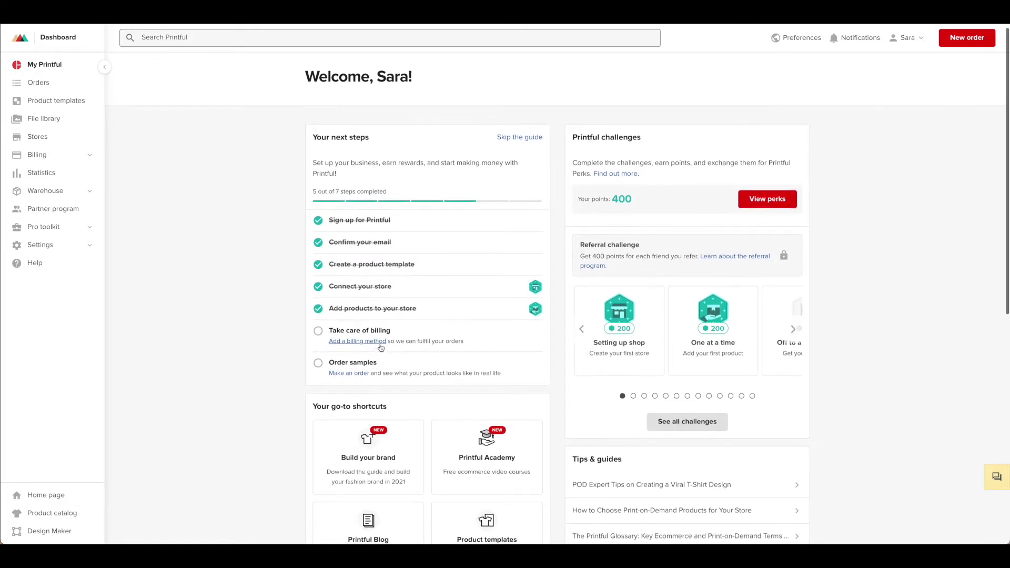
Step: Bring up the new billing method form and look over its fields
click(380, 342)
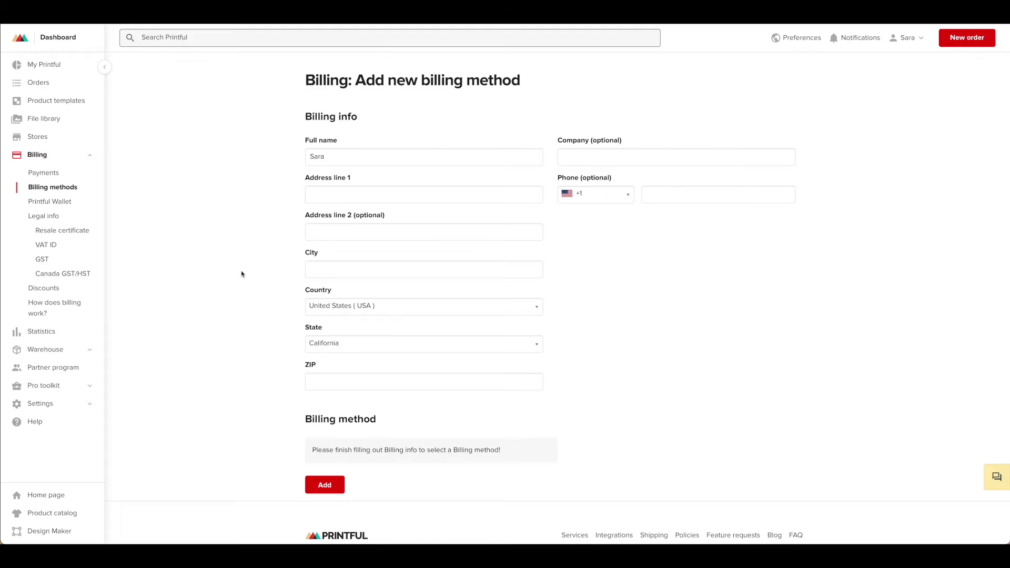
scroll(282, 303, down, 1)
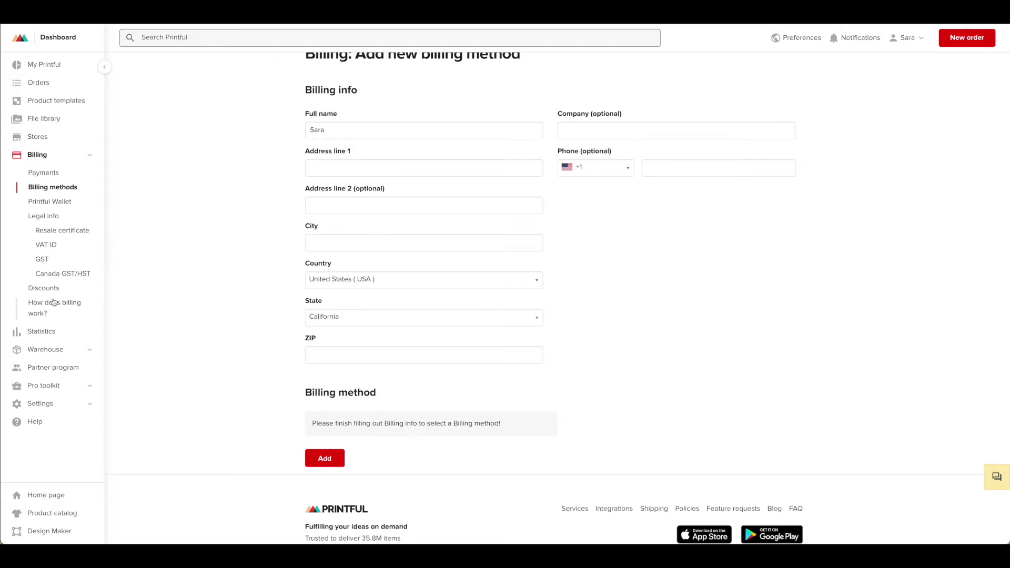
scroll(30, 161, up, 1)
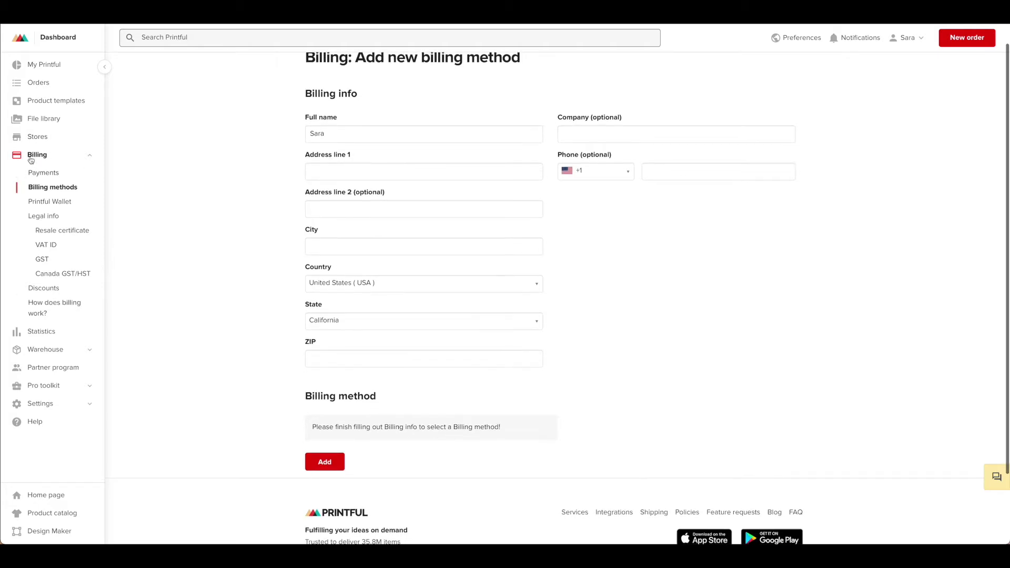
scroll(41, 307, down, 1)
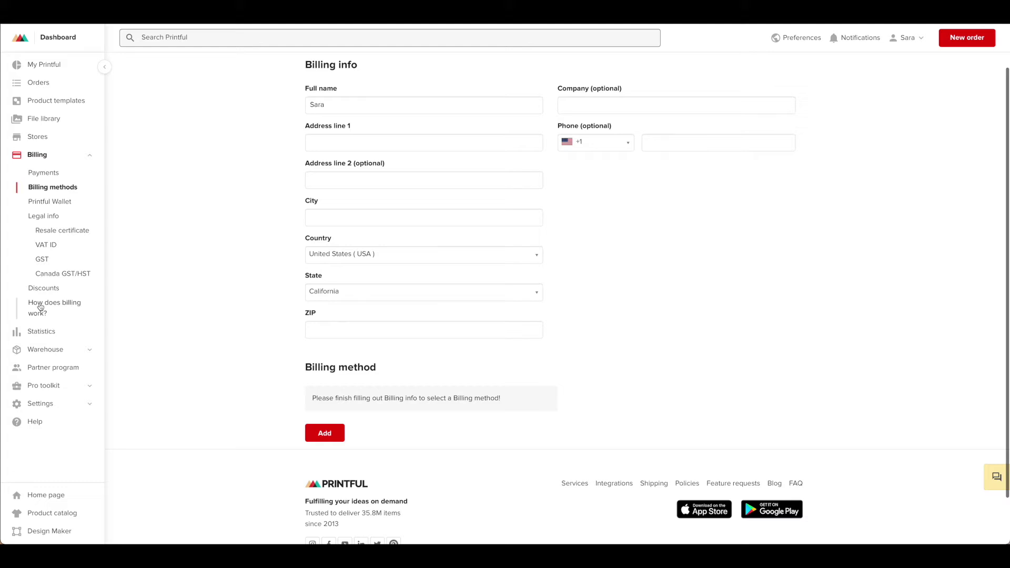
click(41, 307)
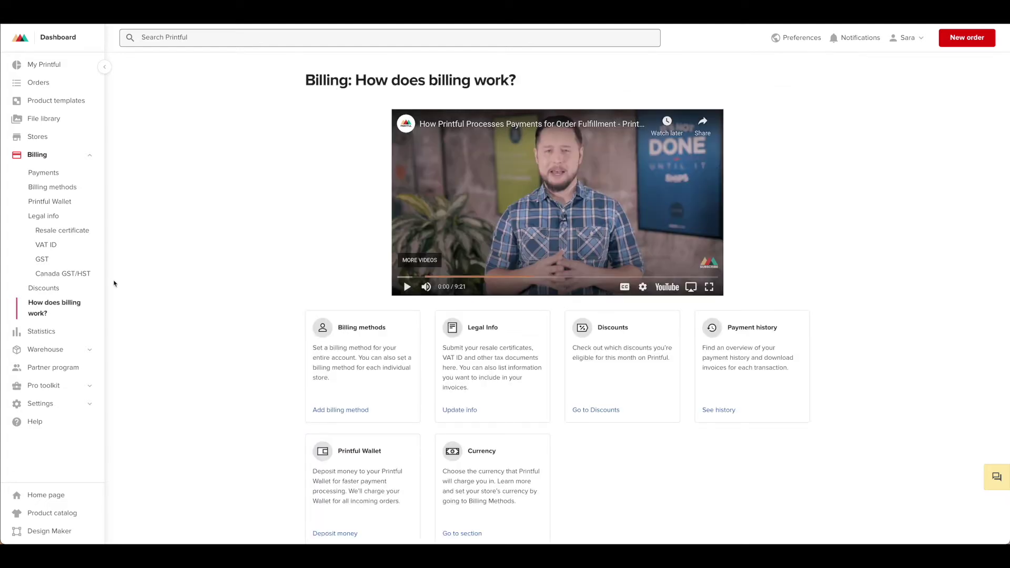
scroll(154, 309, down, 2)
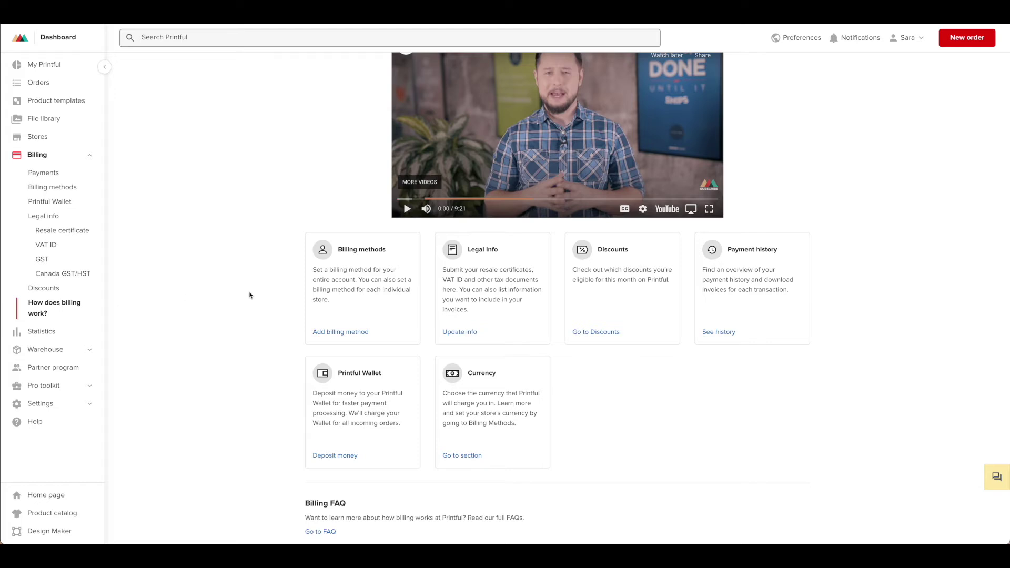
scroll(251, 294, up, 1)
scroll(251, 294, up, 1)
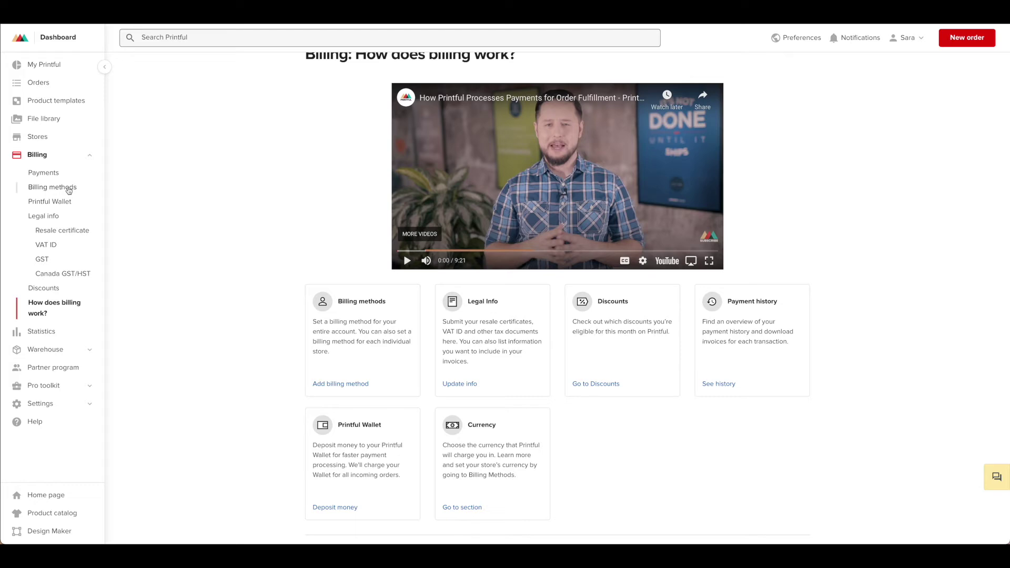
scroll(90, 198, up, 1)
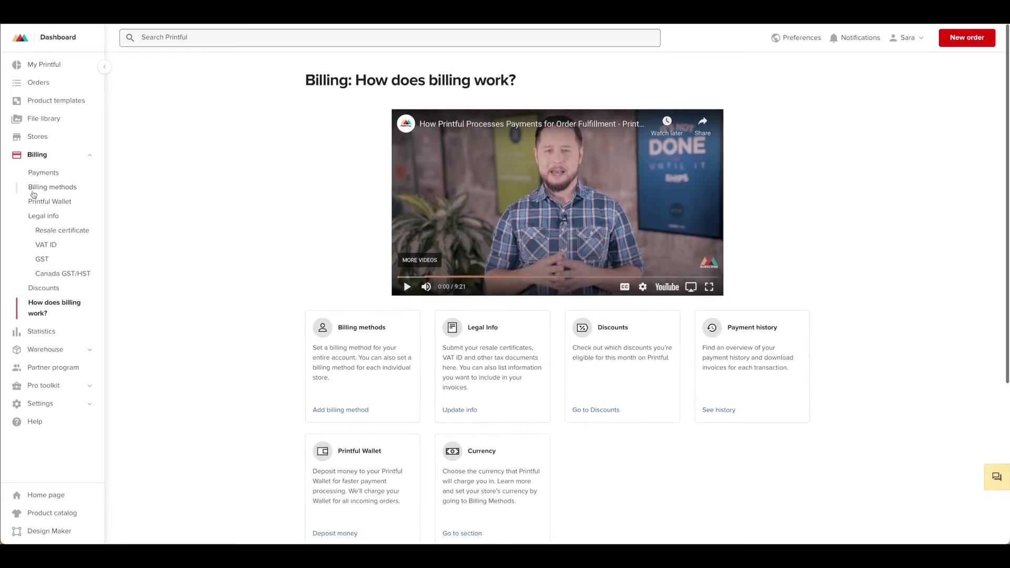
scroll(39, 204, down, 1)
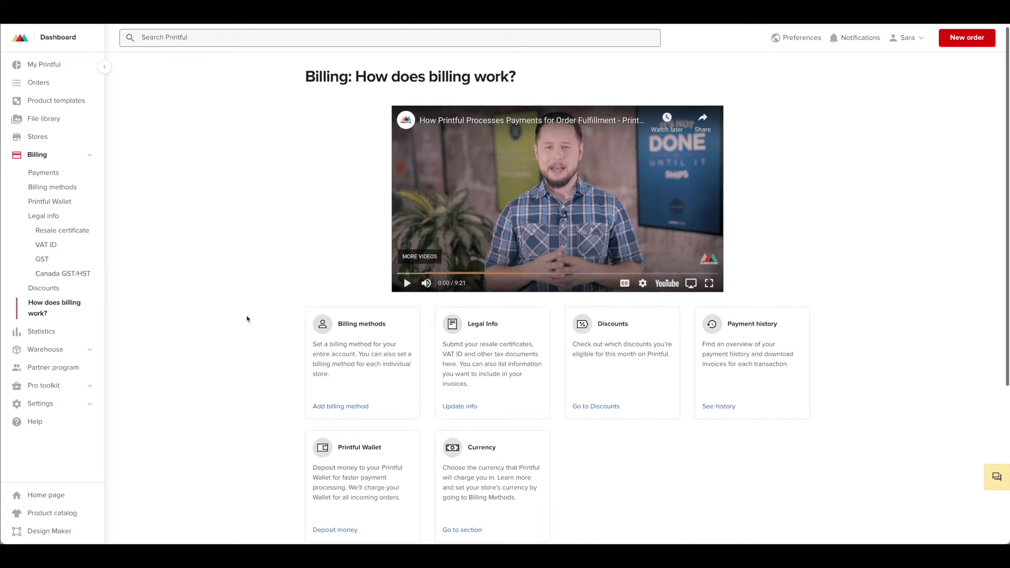
scroll(836, 434, up, 1)
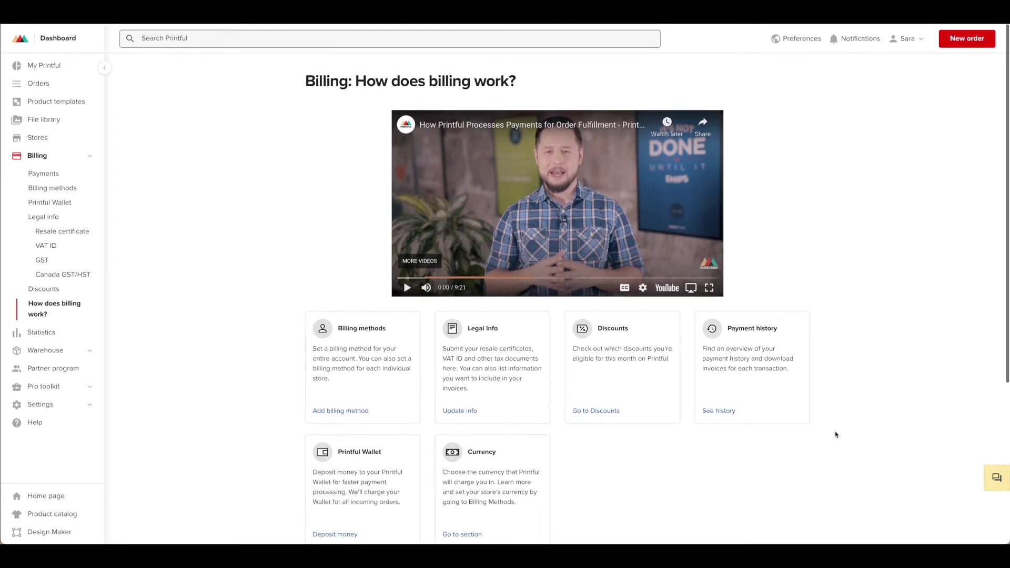
scroll(835, 433, down, 1)
scroll(835, 433, up, 1)
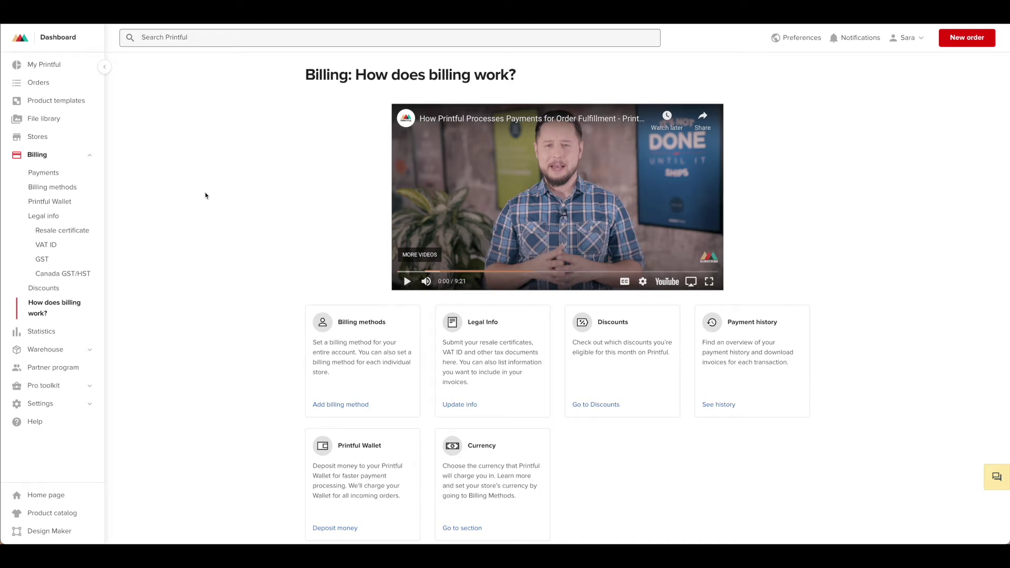
Step: Go from the dashboard to the connected store's settings page
click(32, 65)
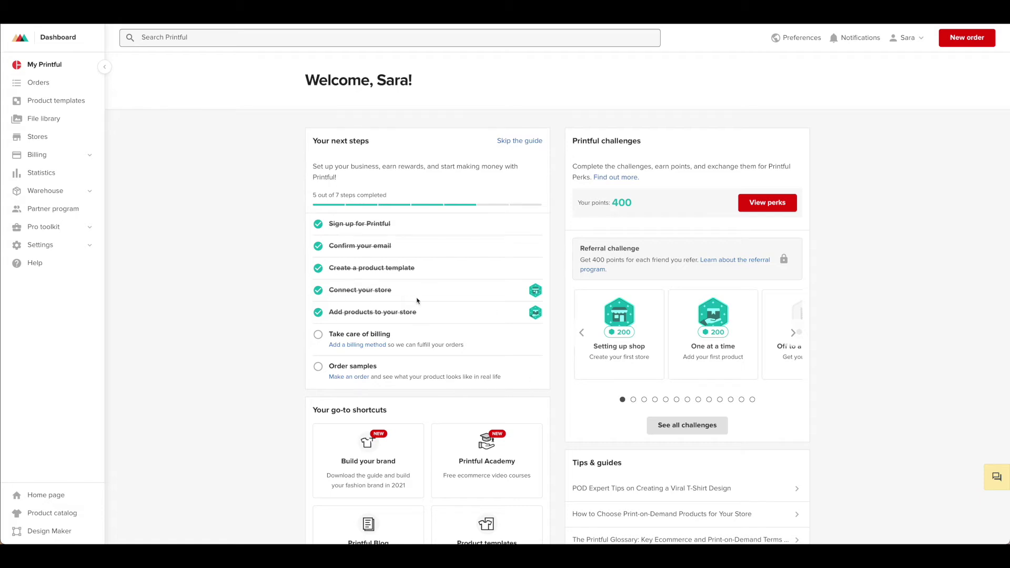
click(40, 138)
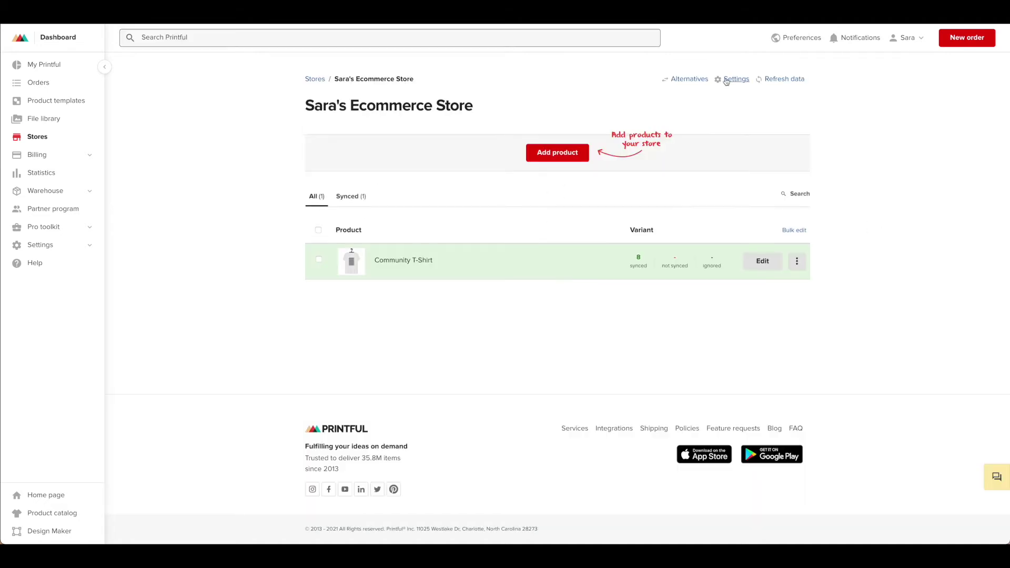
click(726, 80)
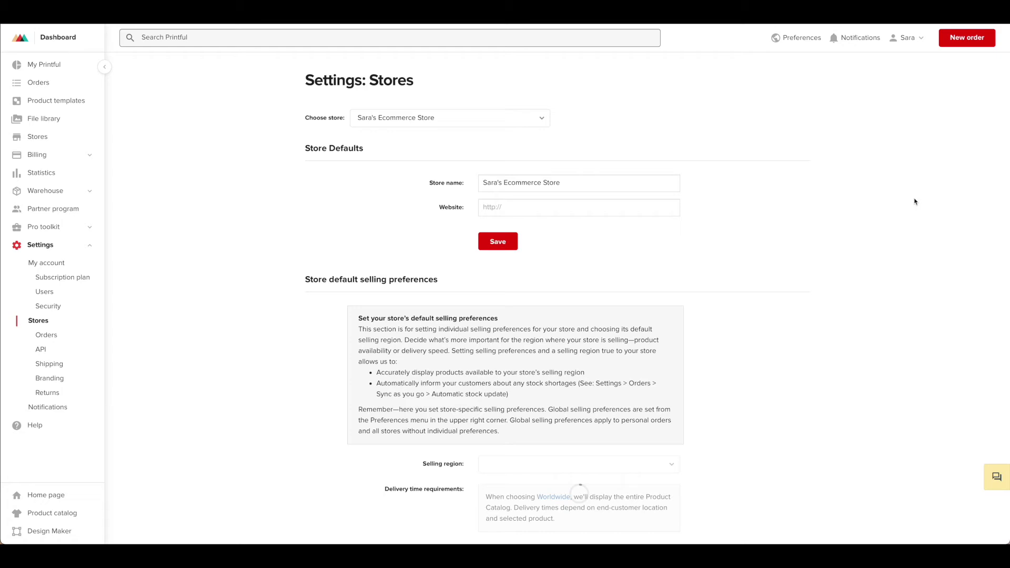
scroll(808, 202, down, 1)
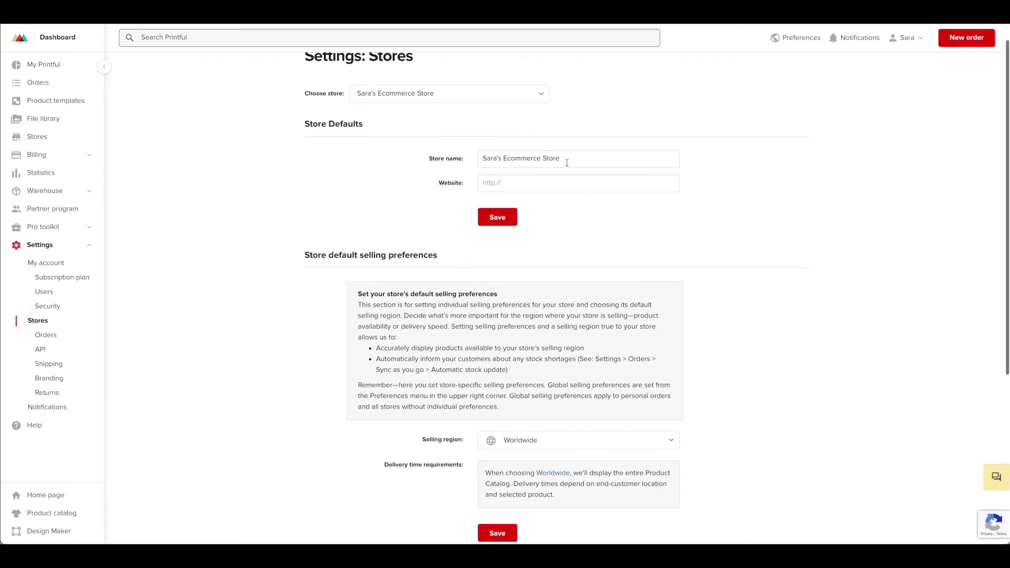
scroll(702, 306, down, 2)
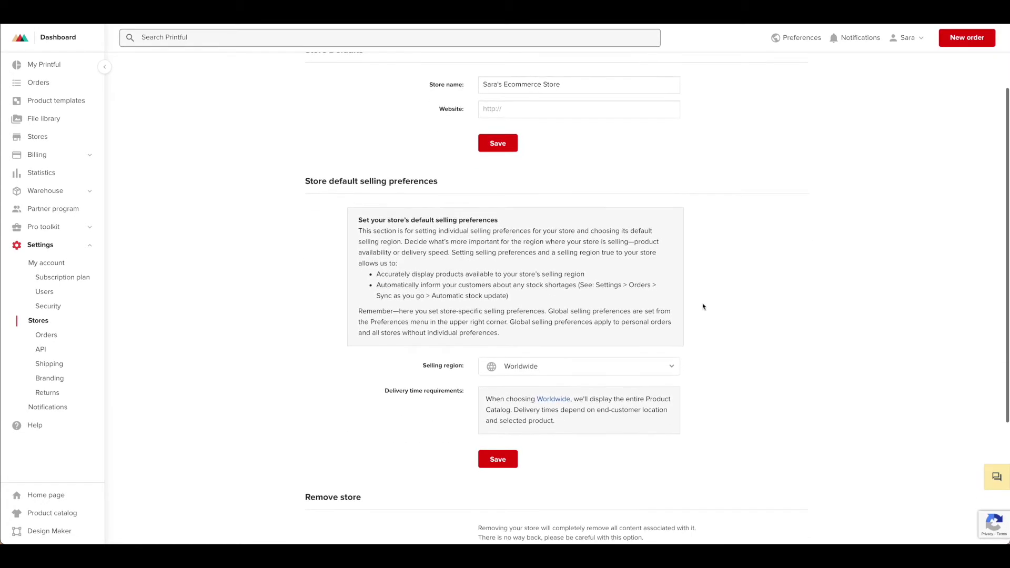
scroll(691, 254, up, 3)
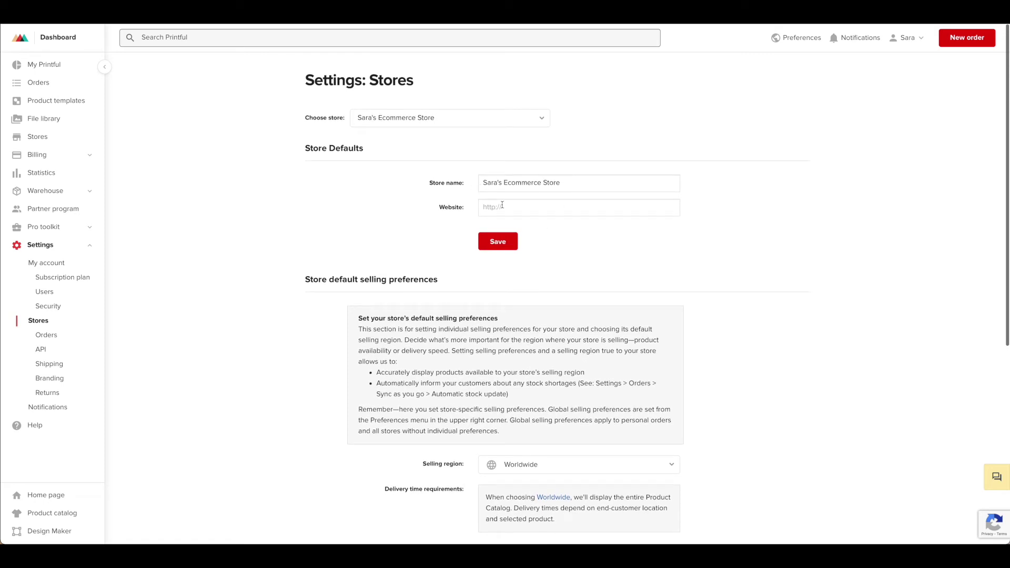
Step: Change the store's selling region from Worldwide to USA
click(503, 206)
scroll(631, 253, down, 3)
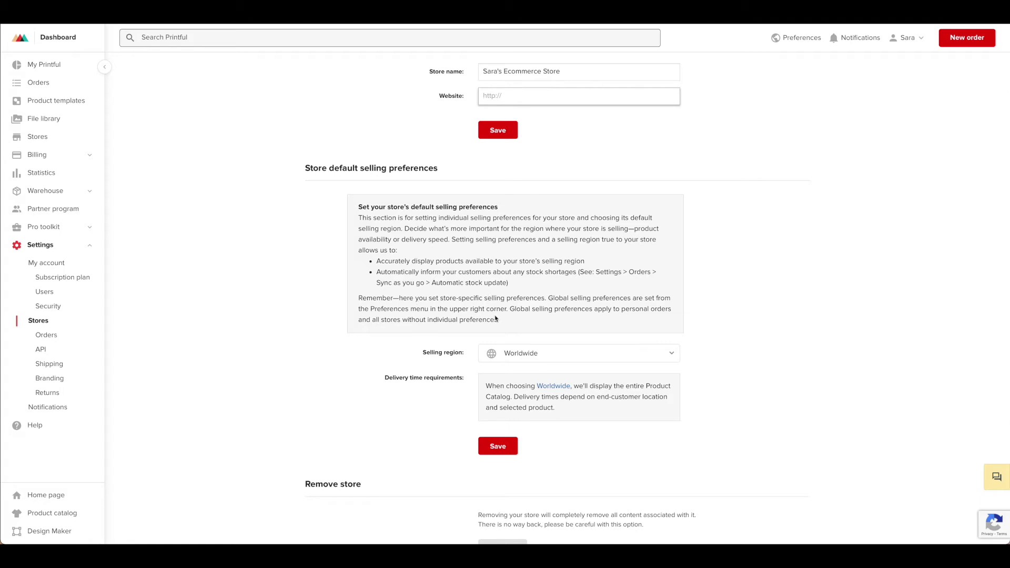
scroll(532, 326, down, 1)
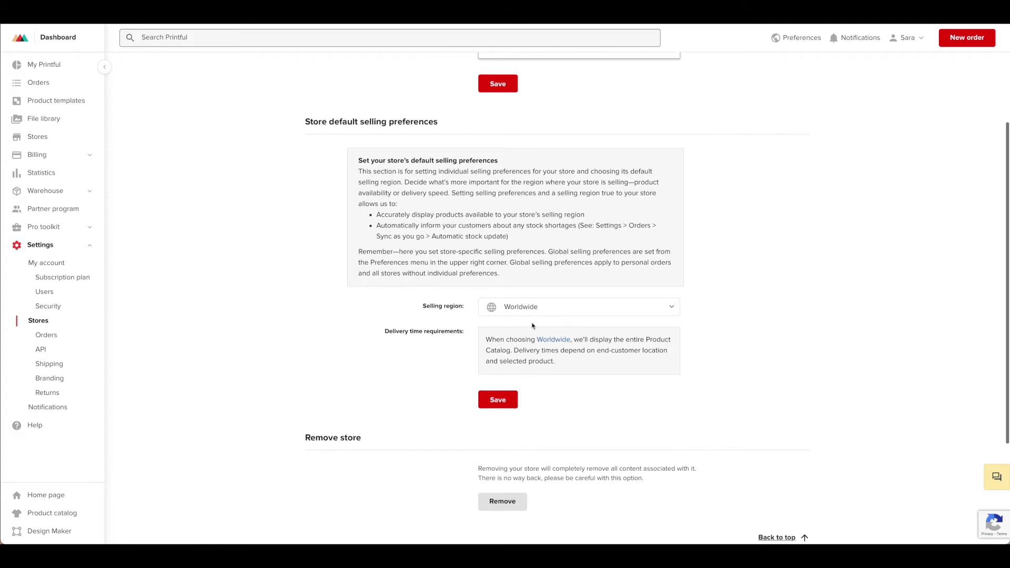
click(578, 310)
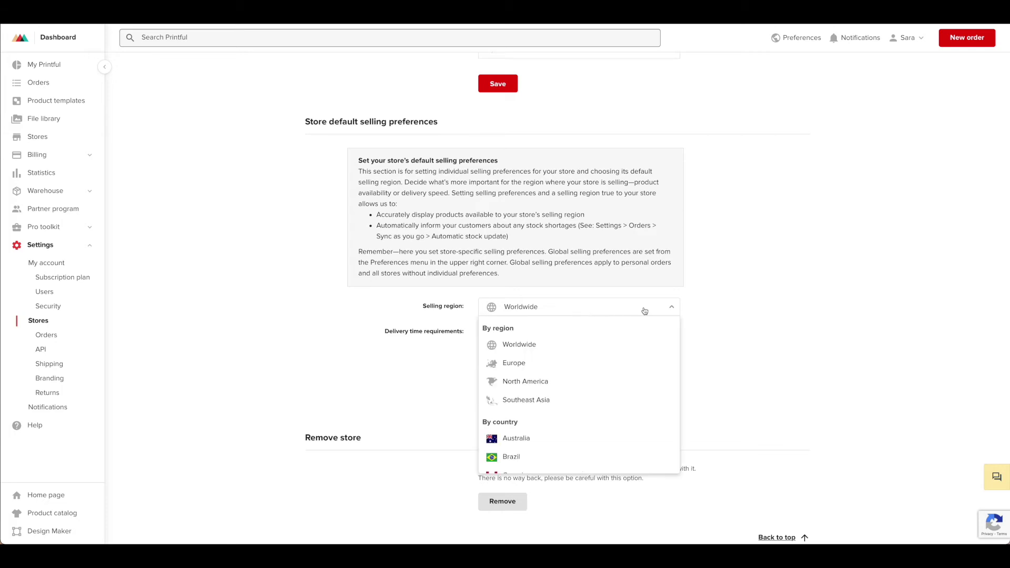
scroll(642, 371, down, 5)
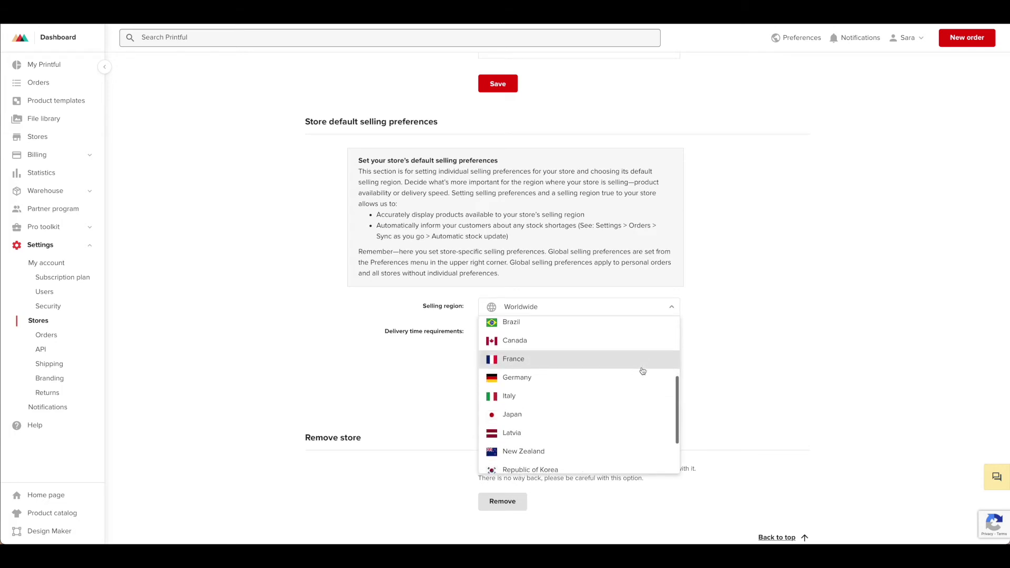
scroll(642, 371, down, 3)
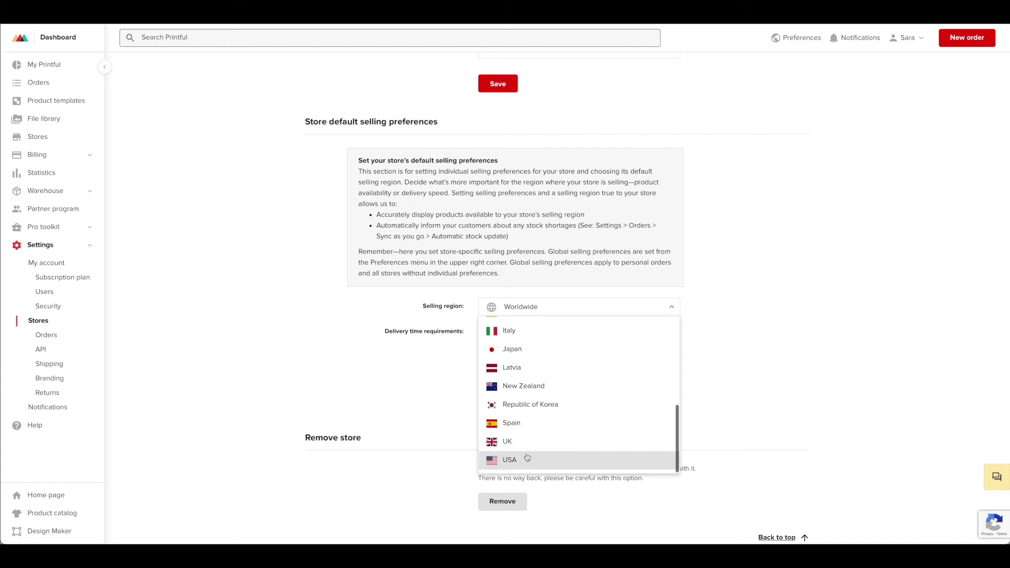
click(526, 459)
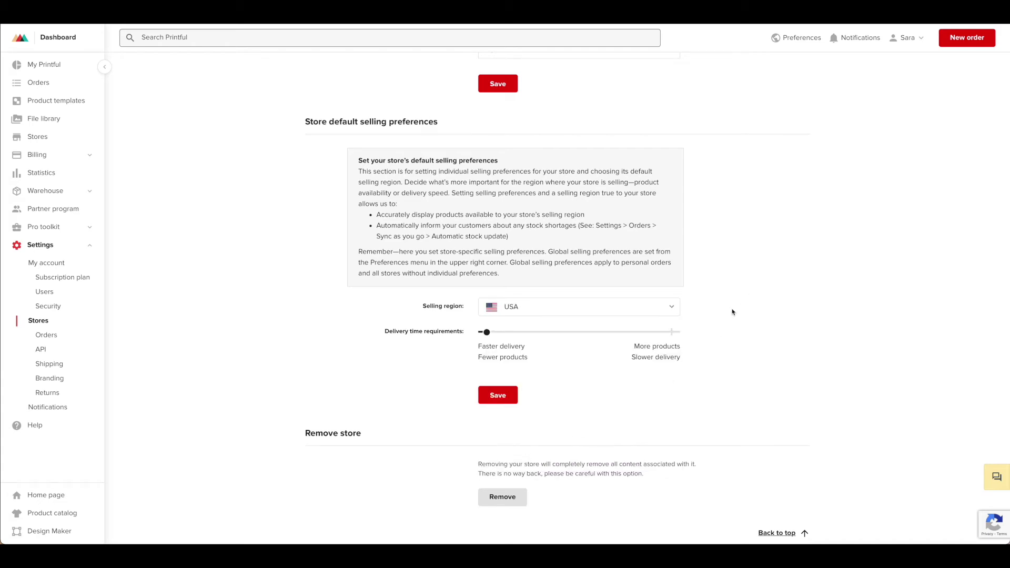
Step: Scroll through the updated store settings, including the new delivery-time slider
scroll(734, 312, up, 1)
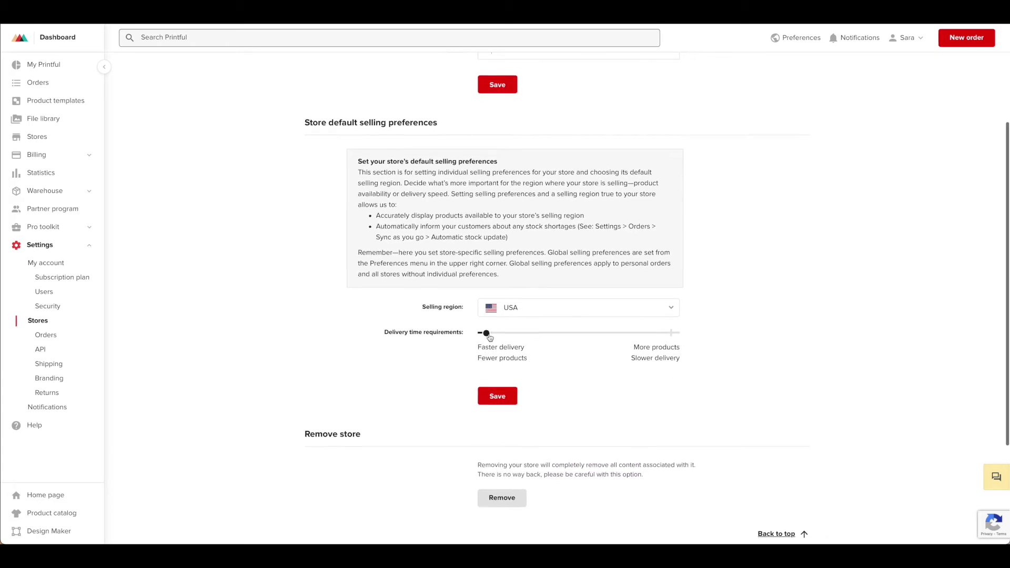
scroll(505, 347, down, 1)
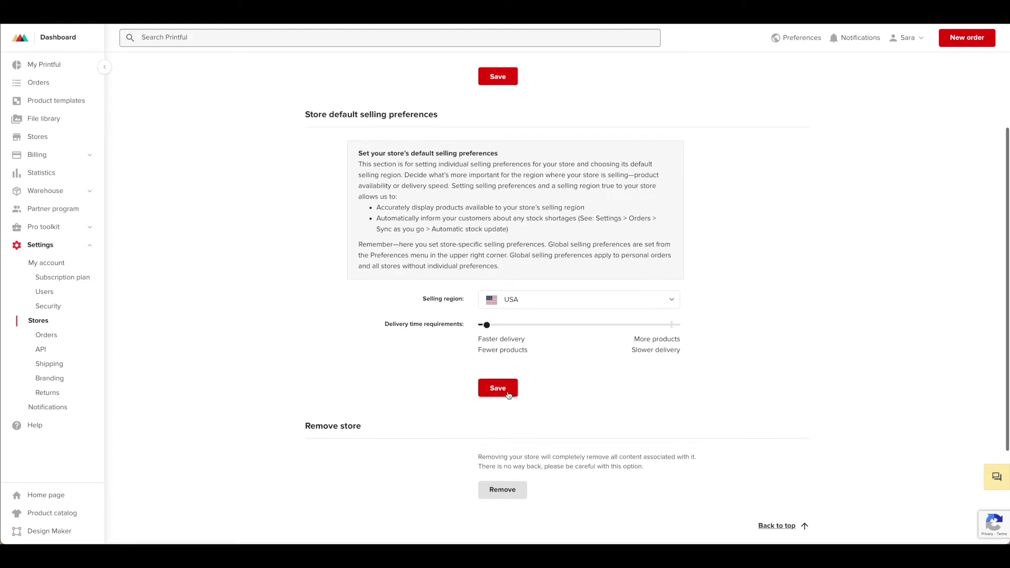
scroll(636, 396, down, 2)
scroll(604, 397, down, 1)
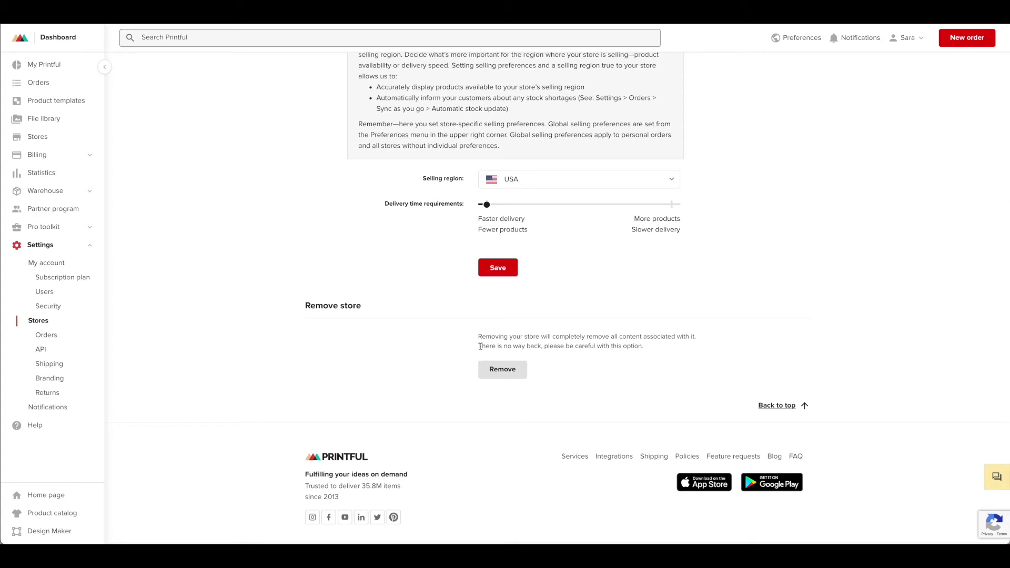
scroll(618, 376, up, 5)
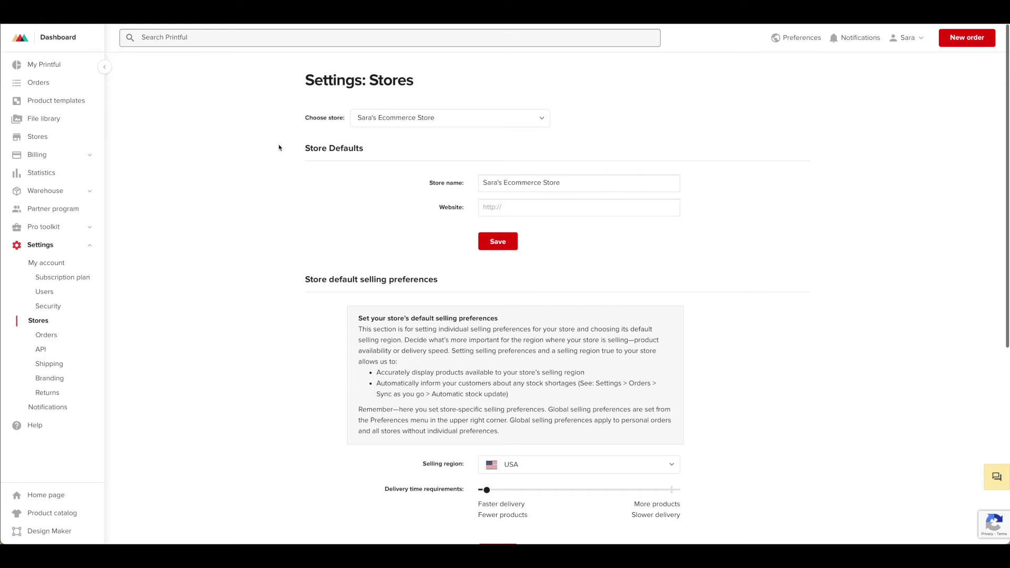
scroll(665, 241, down, 2)
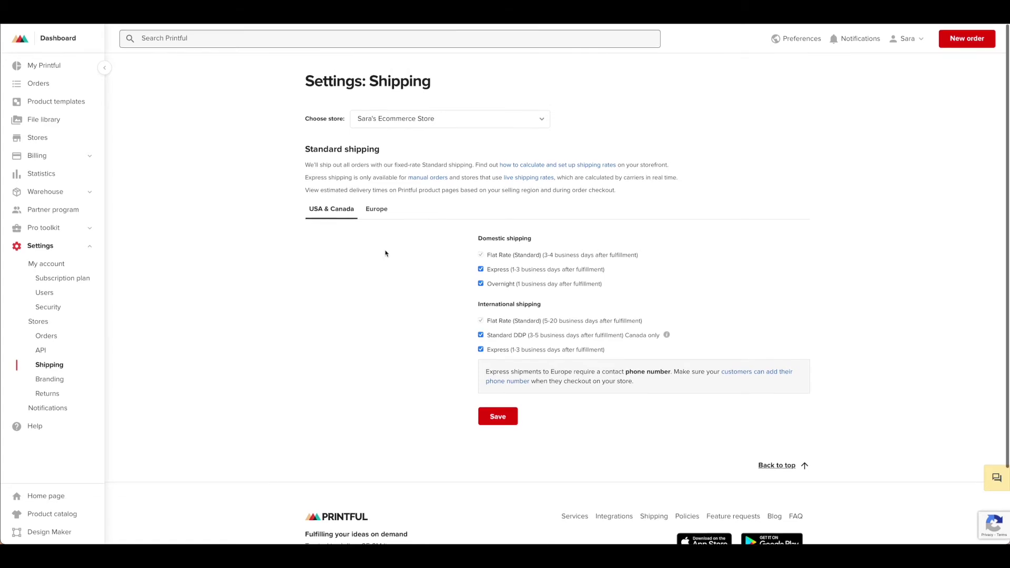
Step: Untick domestic Express and Overnight shipping so only Flat Rate remains for USA & Canada
click(480, 268)
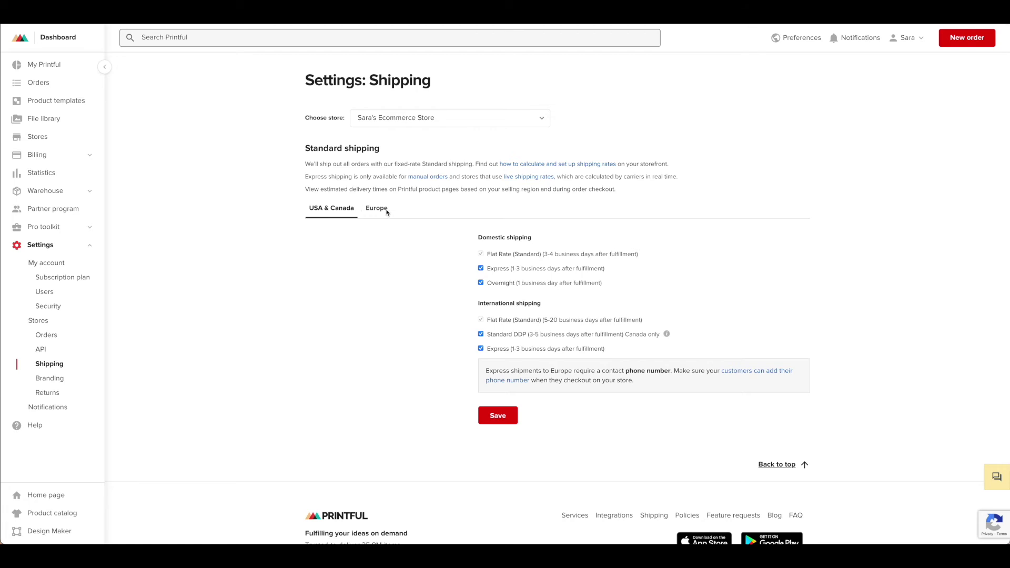
click(480, 269)
click(480, 283)
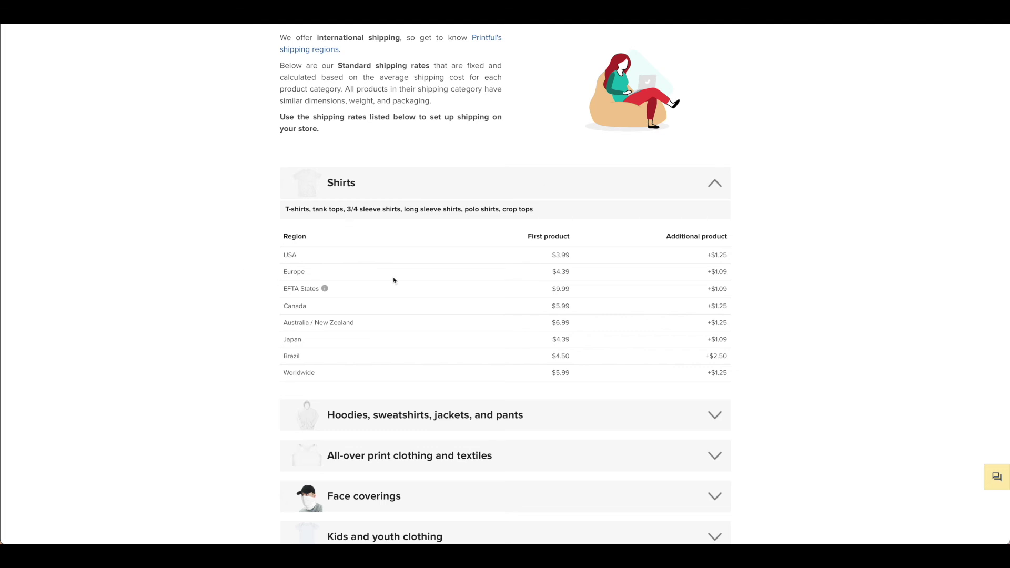
Step: Collapse the Shirts rates table in the shipping guide and scan the other categories
scroll(415, 274, up, 1)
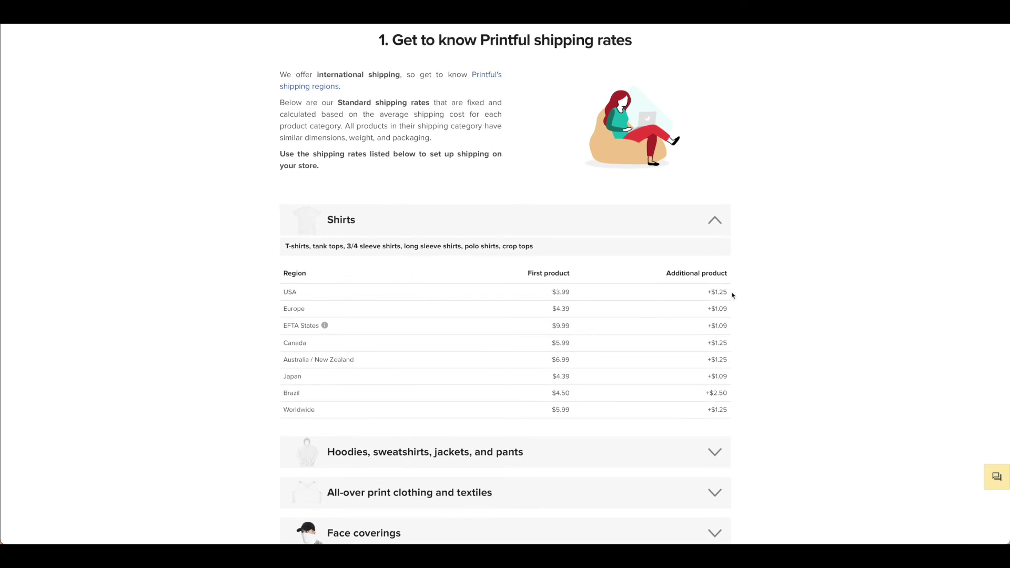
click(715, 220)
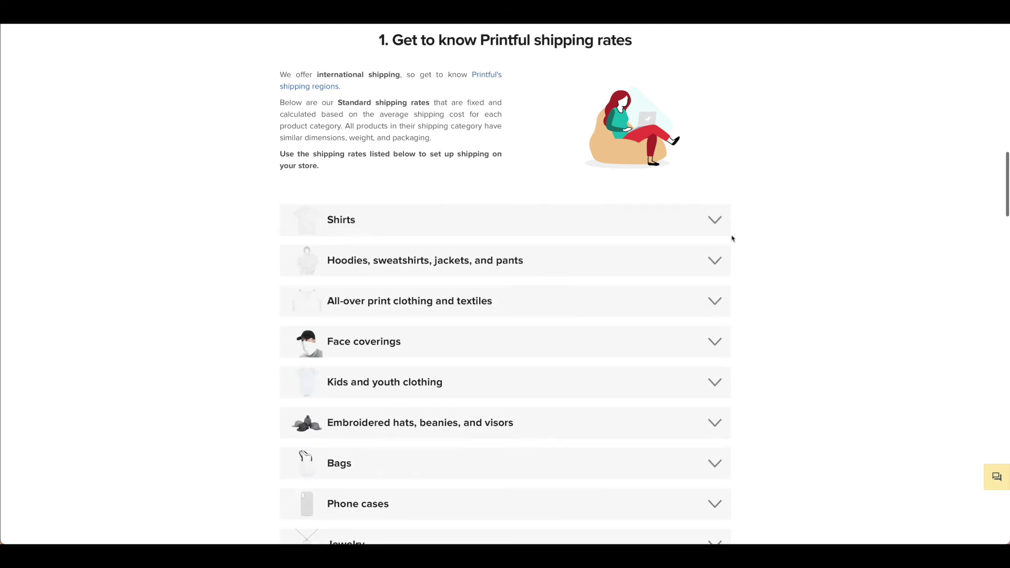
scroll(732, 237, down, 4)
scroll(732, 238, down, 10)
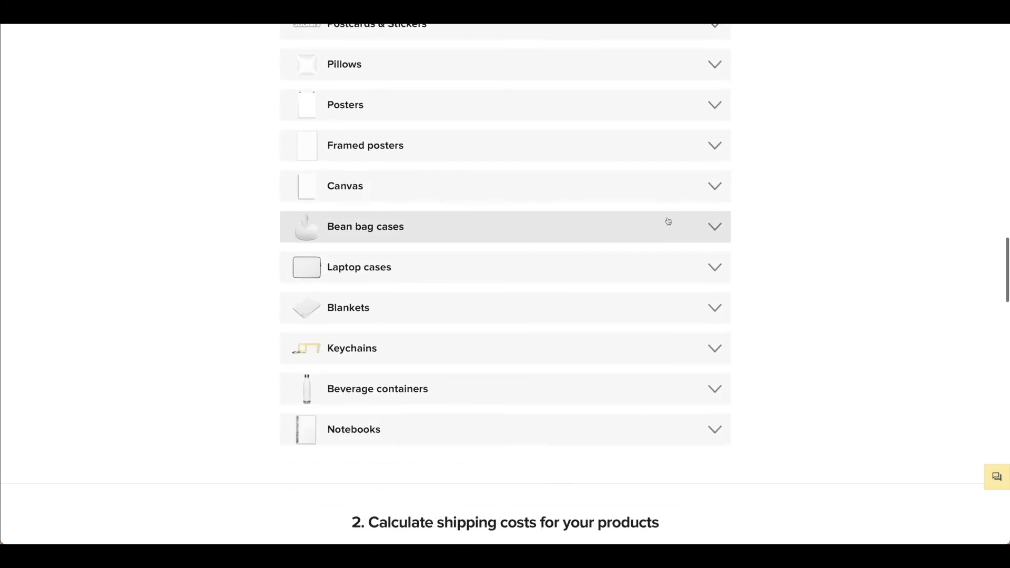
scroll(664, 221, up, 12)
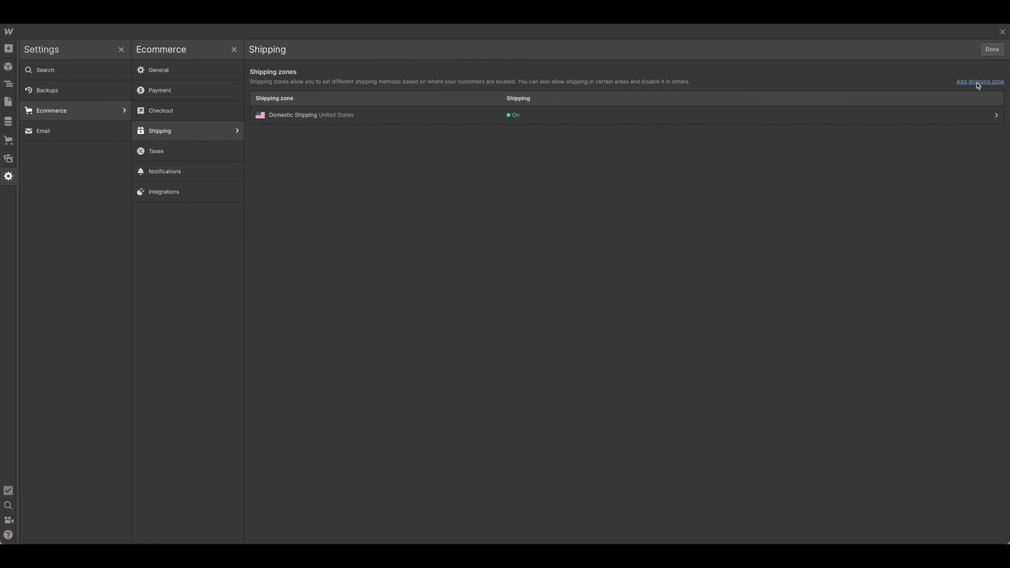
Step: Check the Webflow store's payment providers, then close the Ecommerce settings panels
click(162, 93)
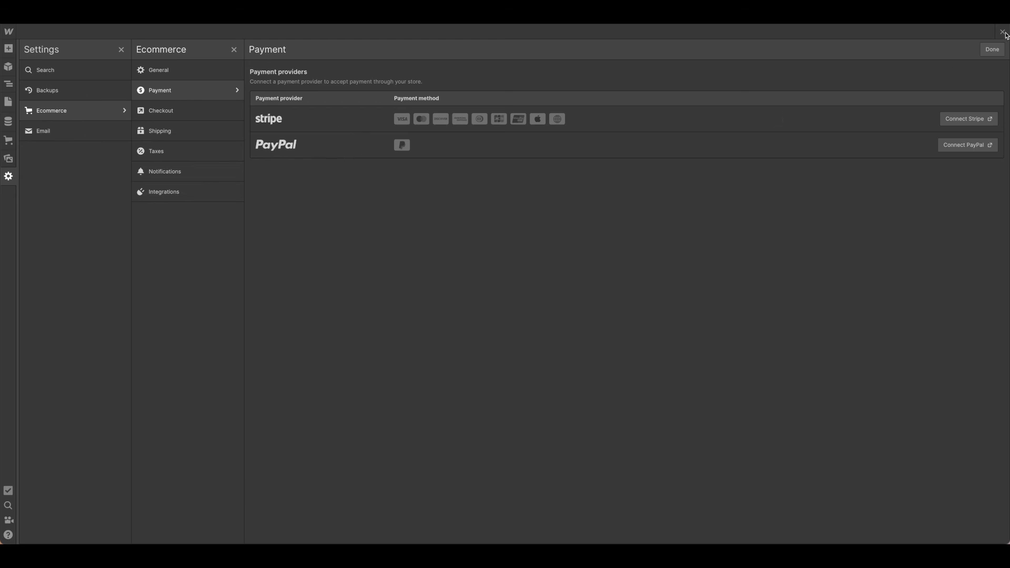
click(1002, 32)
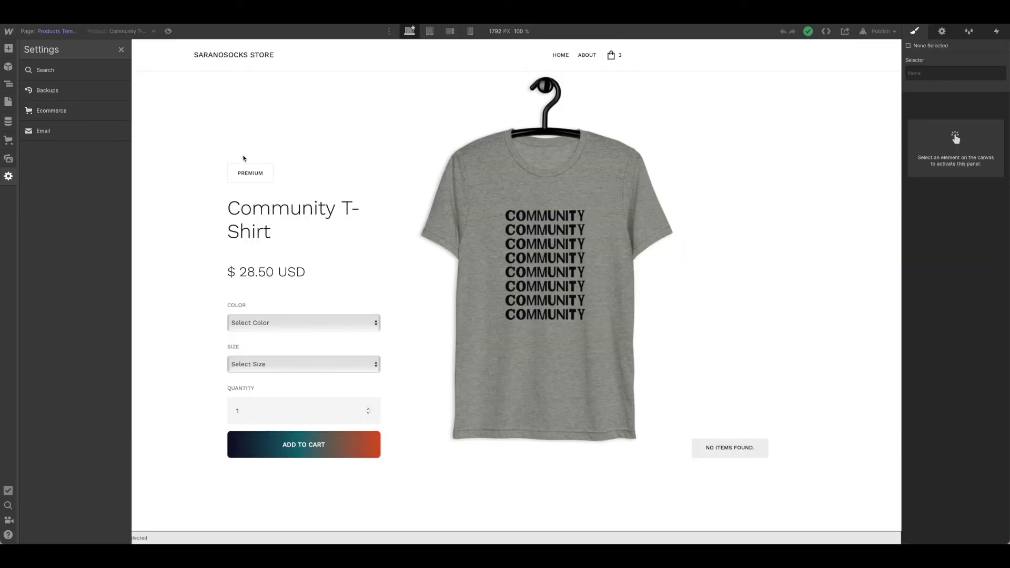
Step: Open Webflow's Email settings to review the NoSocks Store order-received email design
click(41, 131)
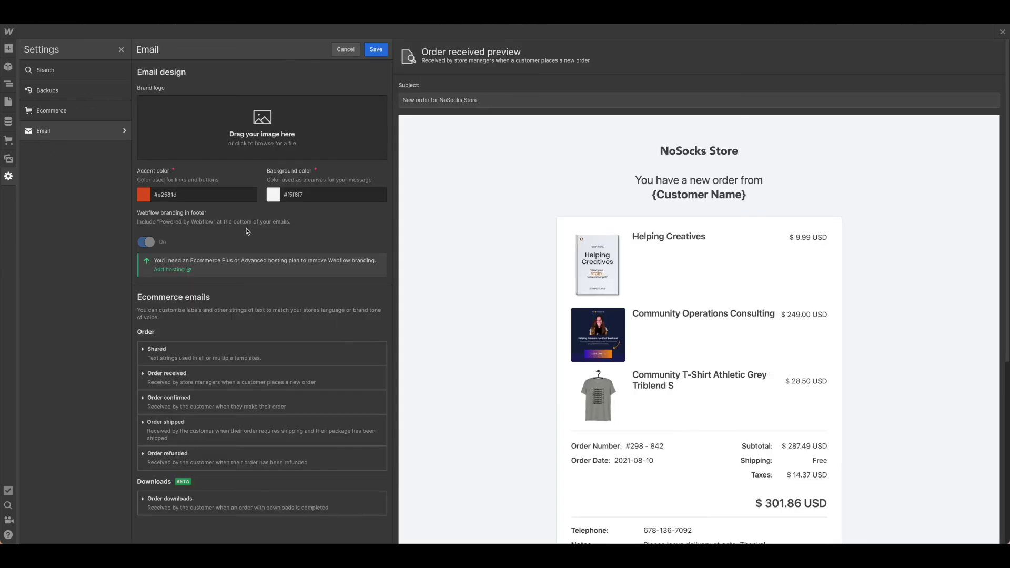